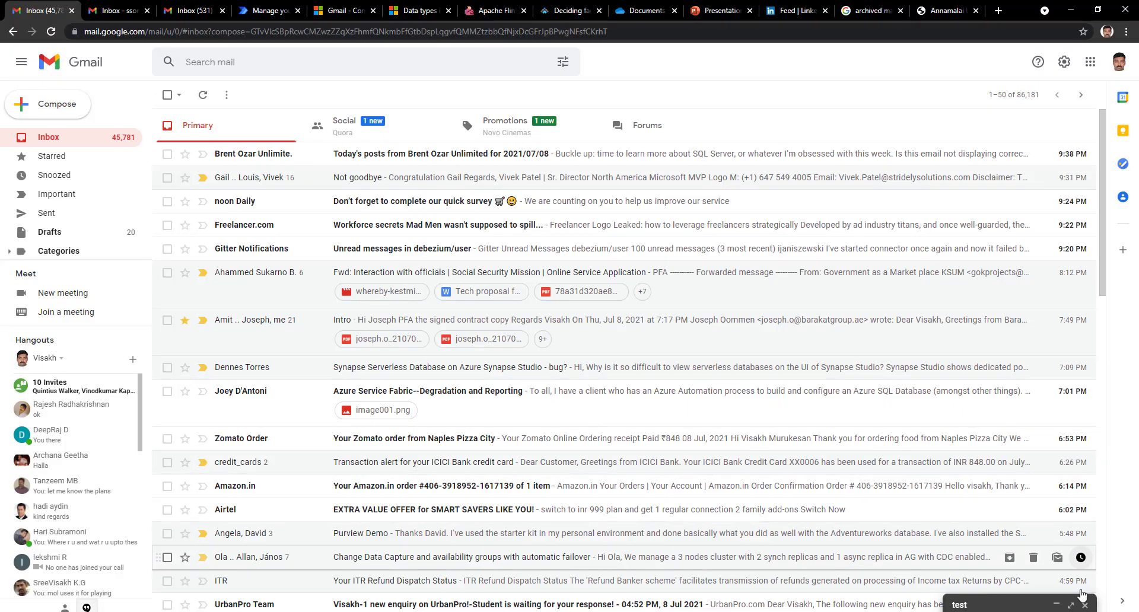
Send the 'test' email with salesorders.csv and confirm it arrived in the receiving inbox.
{"action": "left_click", "coordinate": [1056, 607]}
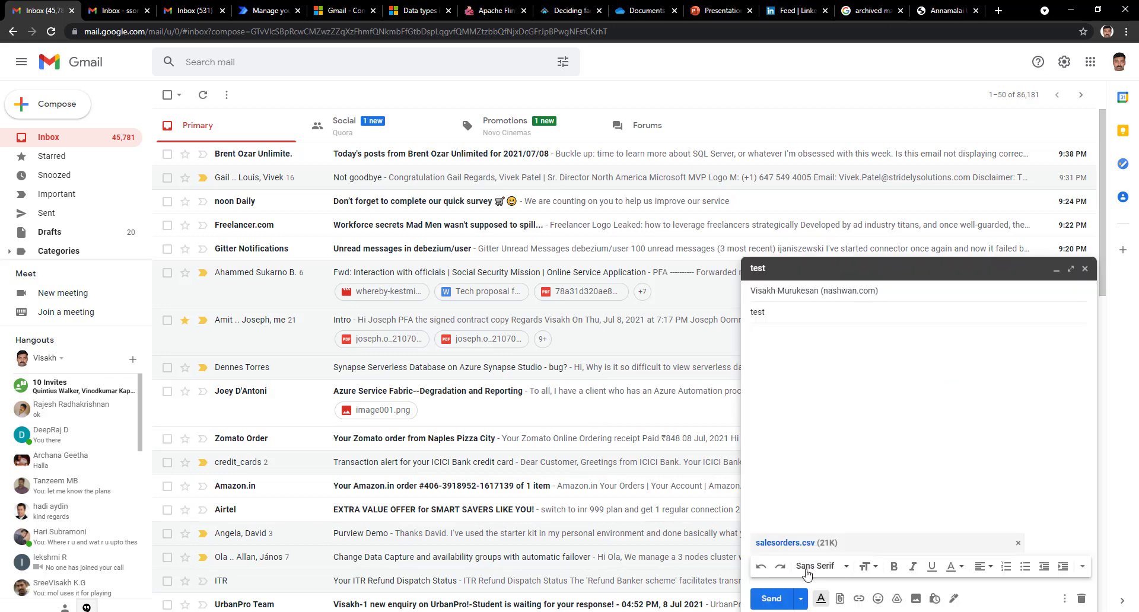
{"action": "left_click", "coordinate": [770, 601]}
{"action": "key", "text": "ctrl+3"}
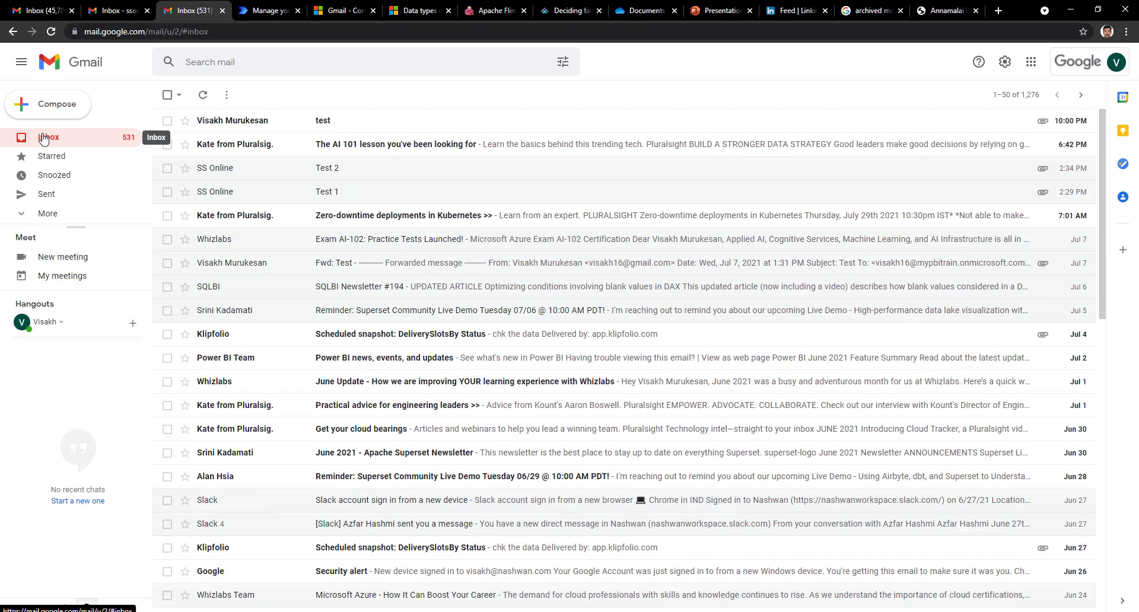
{"action": "left_click", "coordinate": [225, 123]}
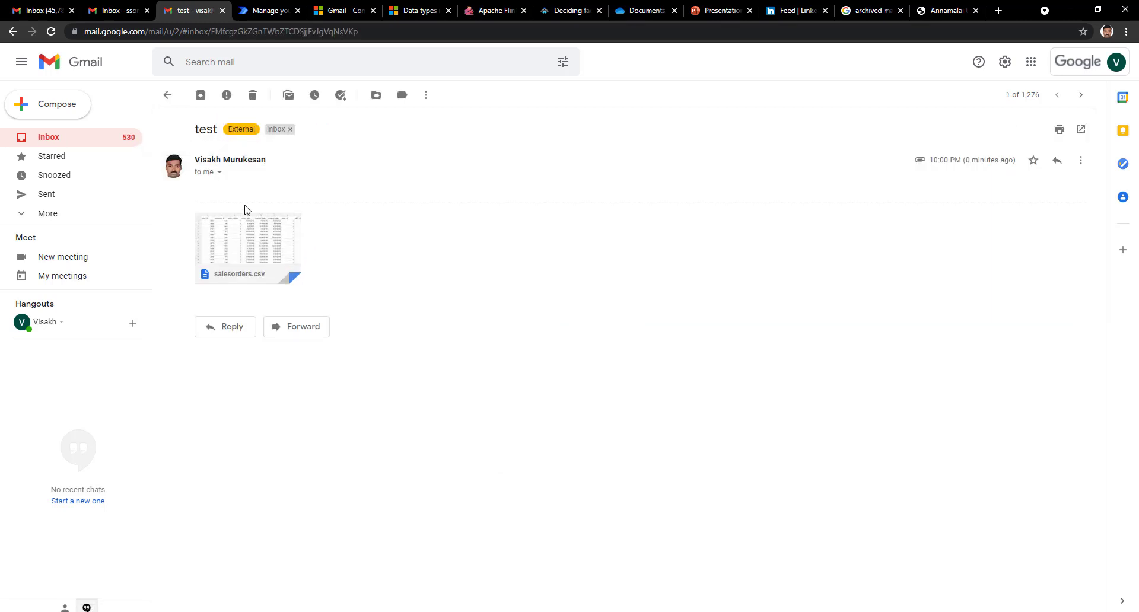
{"action": "left_click", "coordinate": [111, 146]}
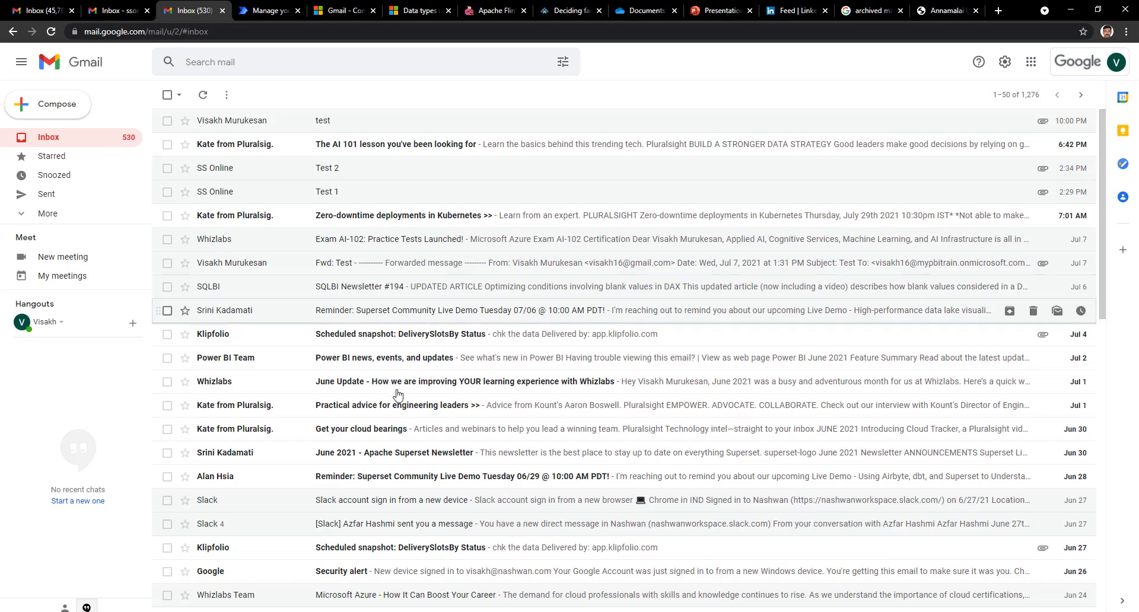
{"action": "key", "text": "alt+Tab"}
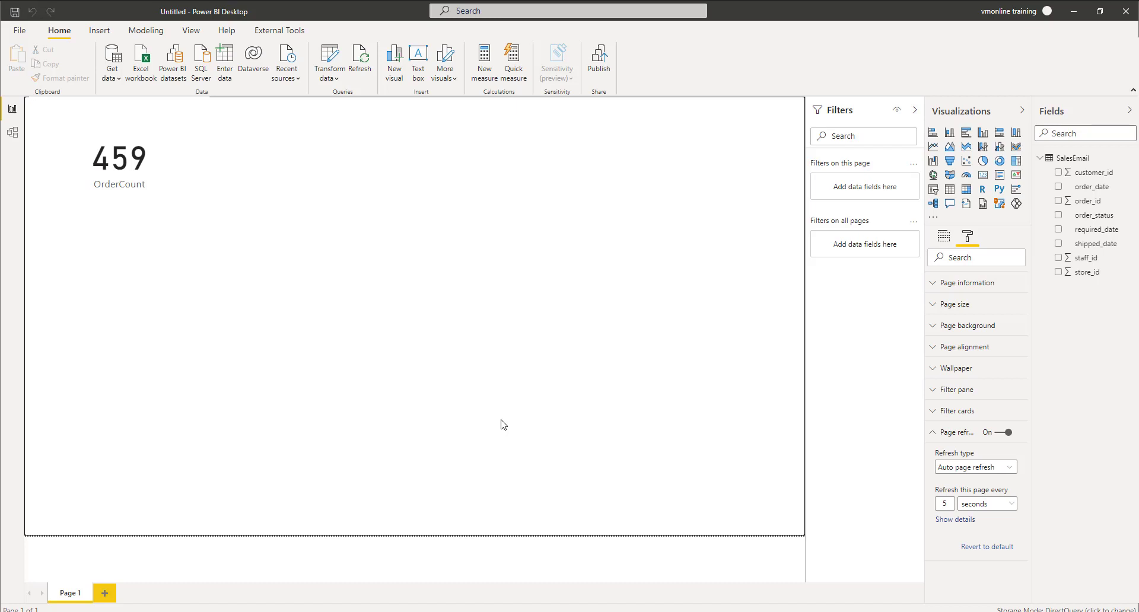
Let the OrderCount card refresh to 459, then bring up the test2 draft.
{"action": "key", "text": "alt+Tab"}
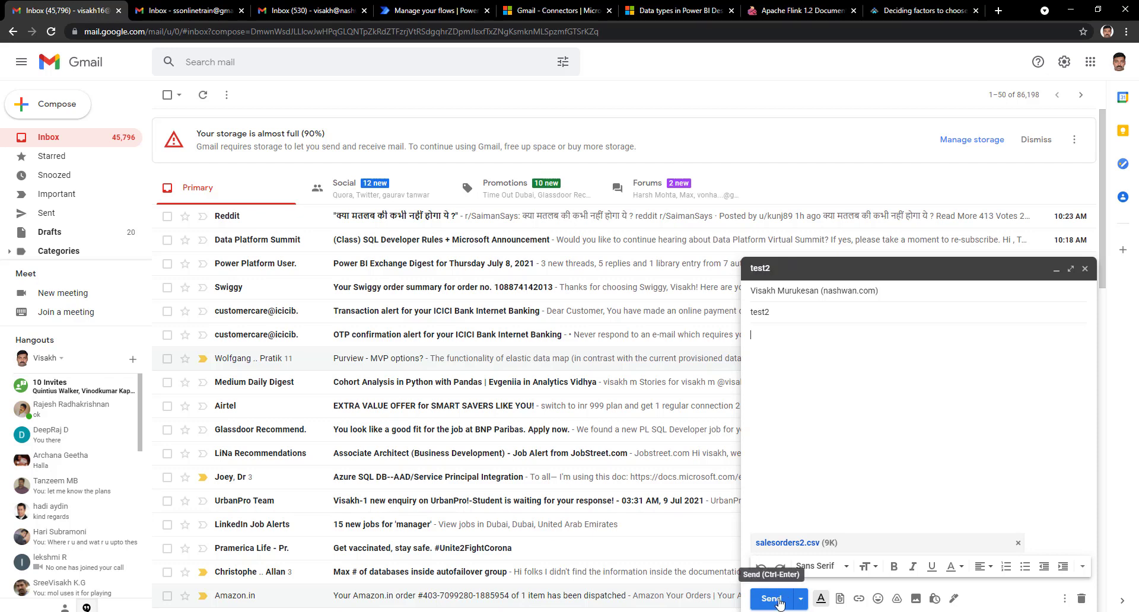
Send the test2 email with salesorders2.csv and check it reached the receiving inbox.
{"action": "left_click", "coordinate": [771, 599]}
{"action": "left_click", "coordinate": [309, 10]}
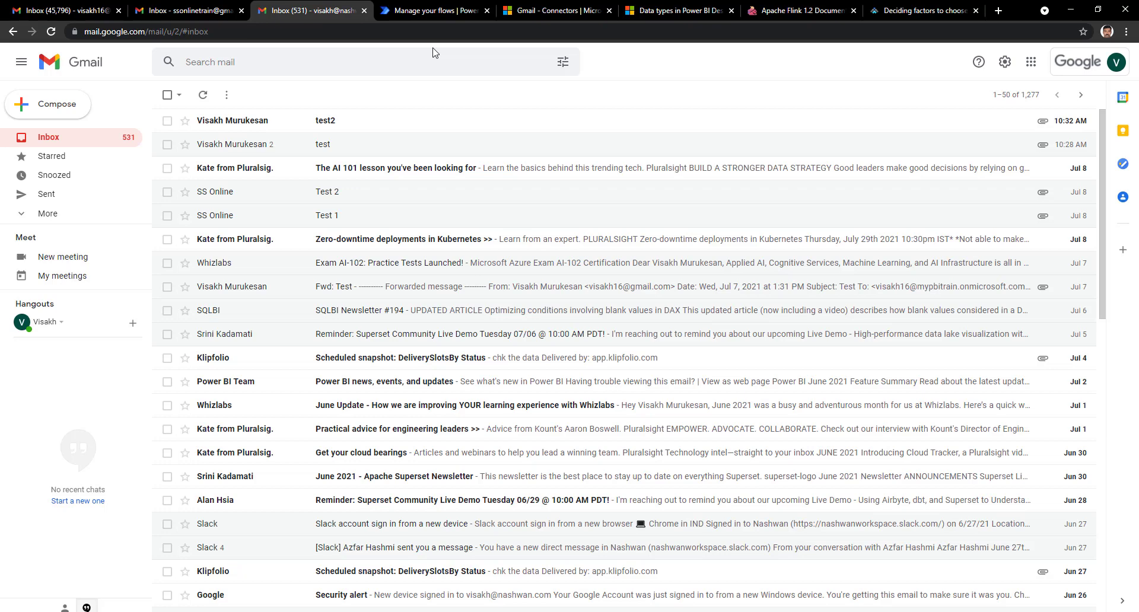
{"action": "key", "text": "alt+Tab"}
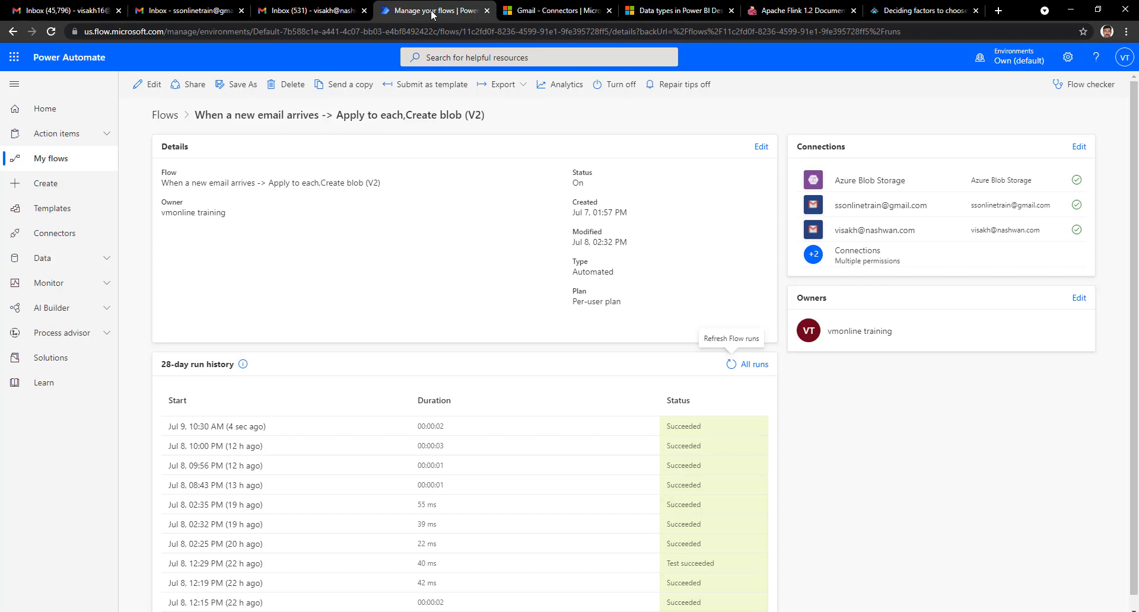
Edit the flow, expanding the new-email trigger's advanced options and the Apply to each loop.
{"action": "left_click", "coordinate": [140, 85]}
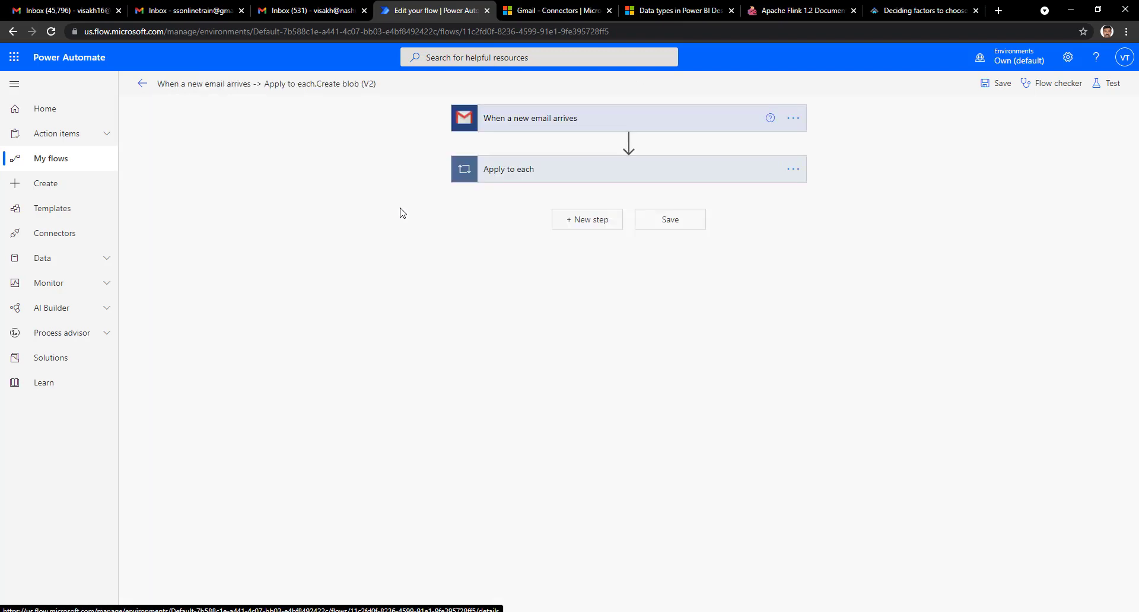
{"action": "left_click", "coordinate": [576, 124]}
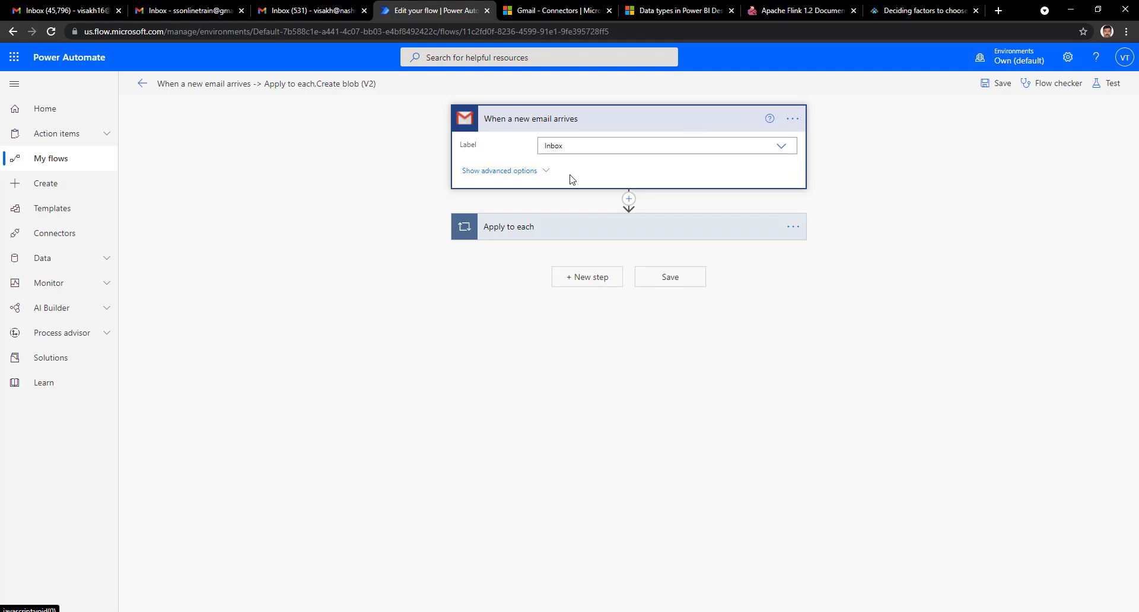
{"action": "left_click", "coordinate": [548, 177]}
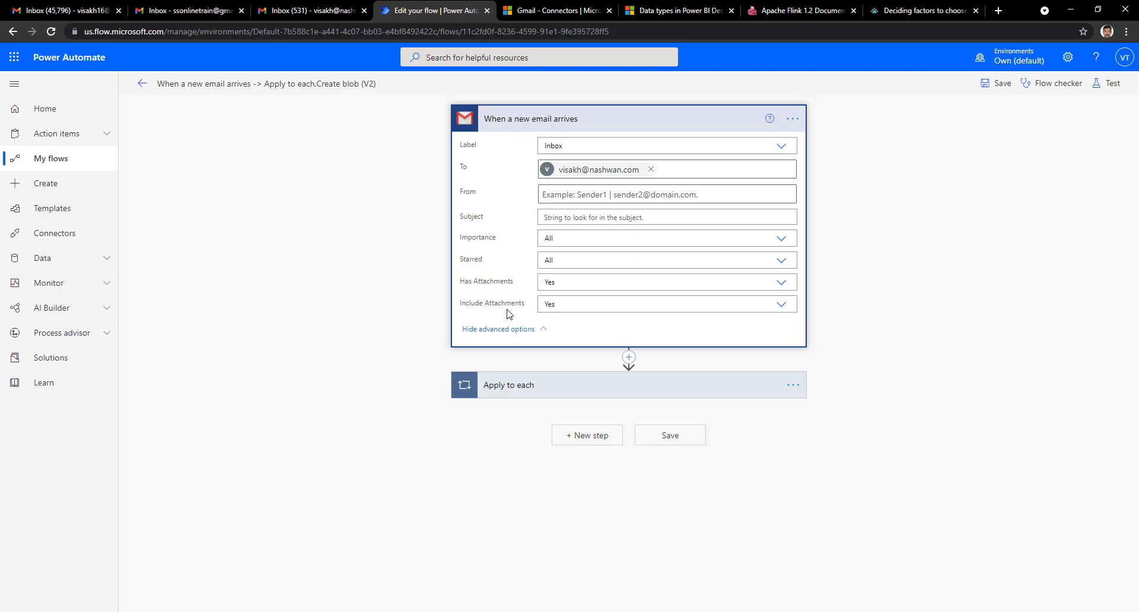
{"action": "left_click", "coordinate": [583, 395]}
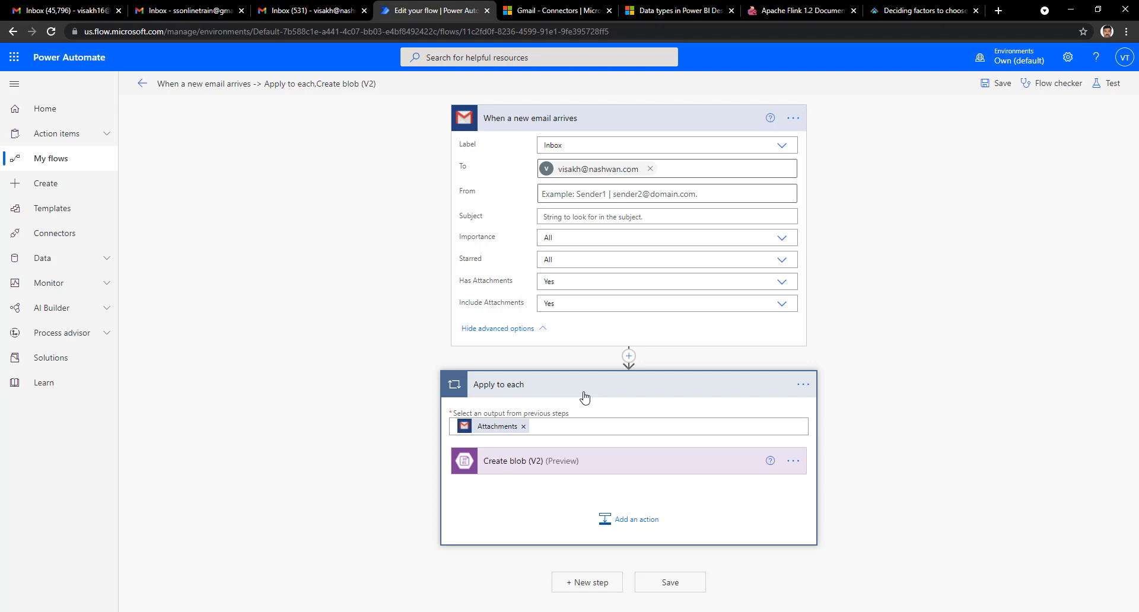
Expand the Create blob (V2) action to show it saves attachments to /emailfiles.
{"action": "left_click", "coordinate": [581, 466]}
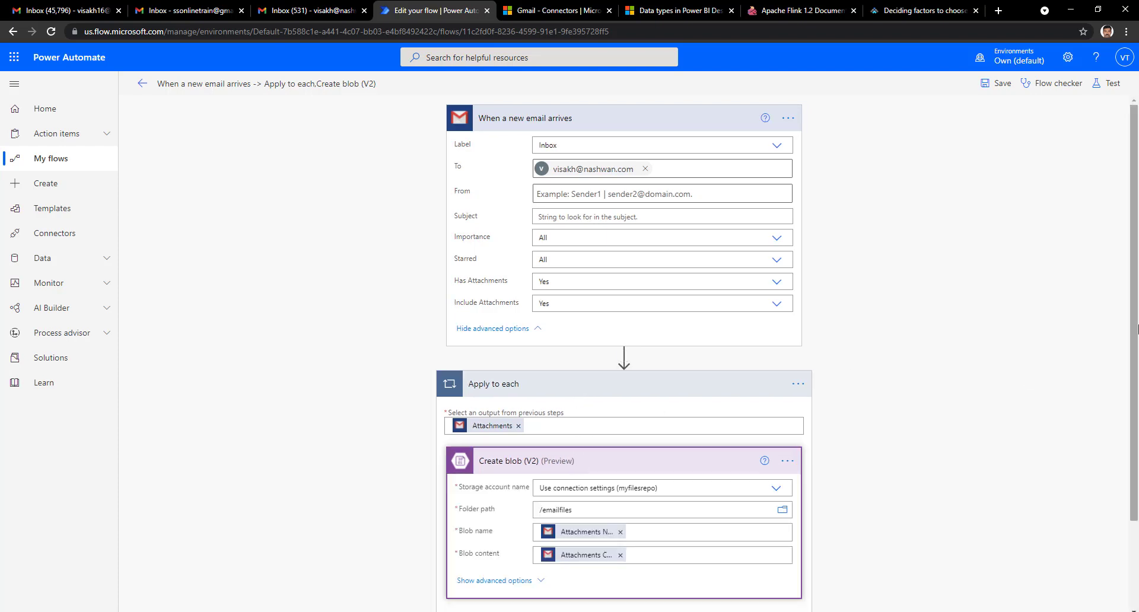
{"action": "scroll", "coordinate": [1137, 455], "scroll_direction": "down", "scroll_amount": 2}
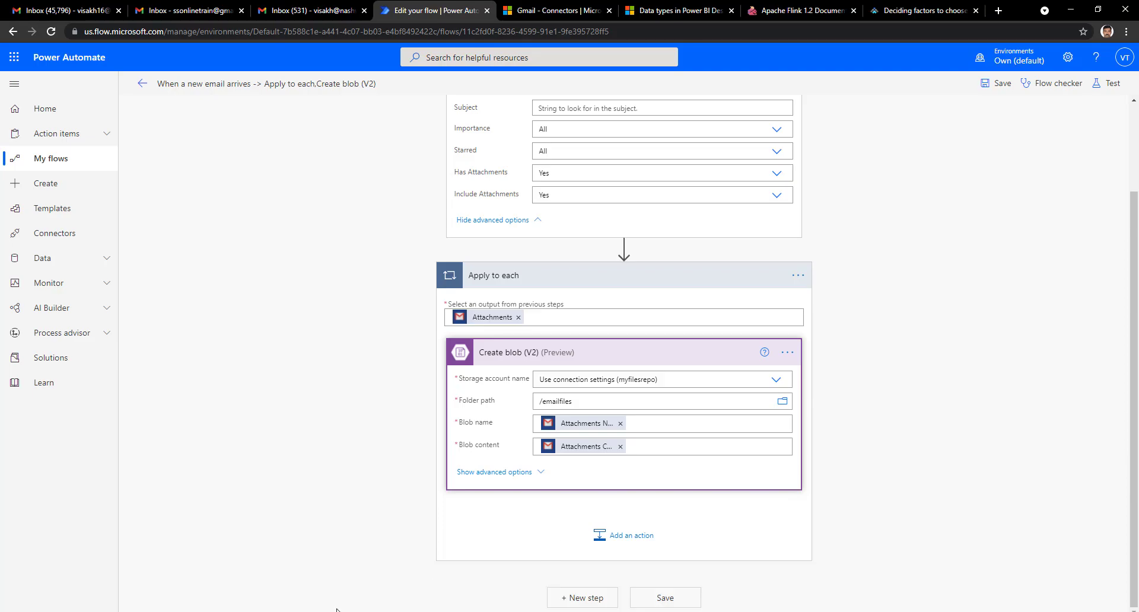
{"action": "key", "text": "alt+Tab"}
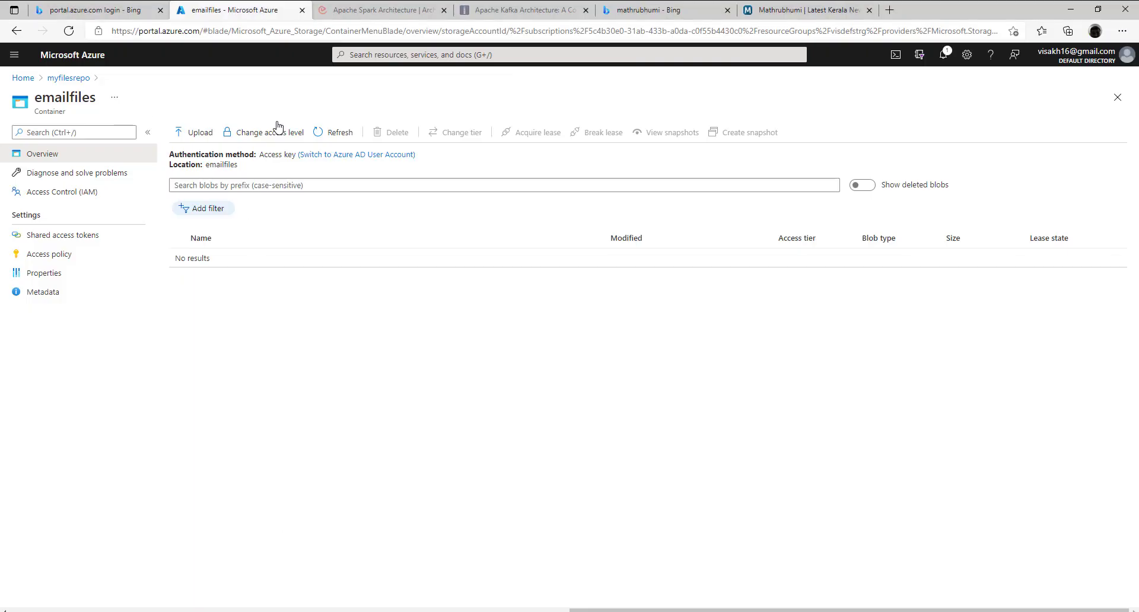
Refresh the emailfiles container so salesorders.csv and salesorders2.csv are listed.
{"action": "left_click", "coordinate": [327, 135]}
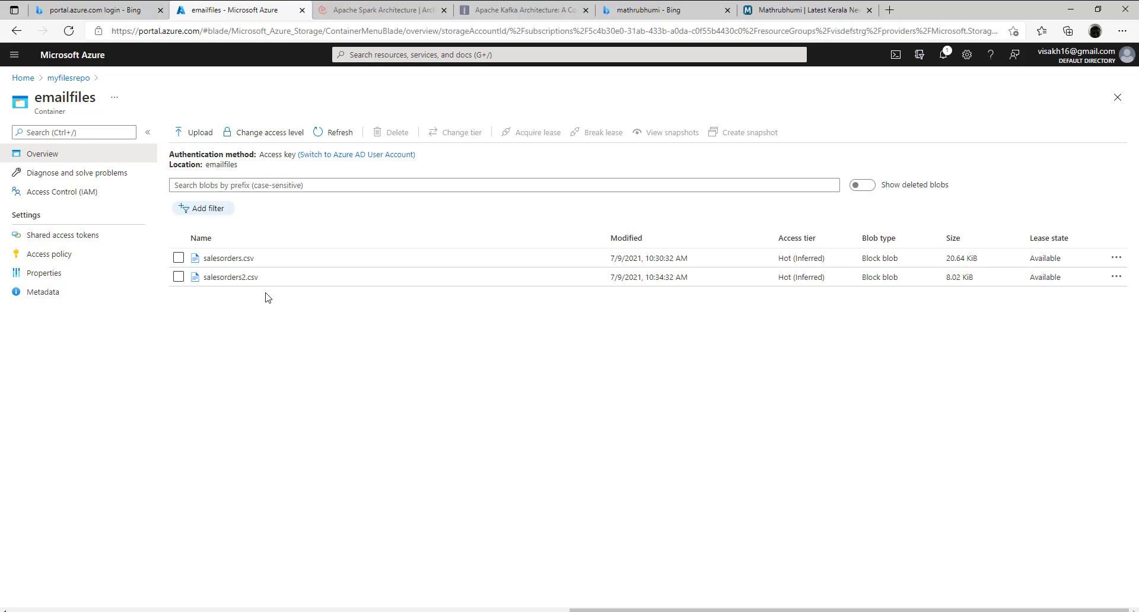
Review the SalesEmail external table's definition and its order_id, order_status, order_date and required_date columns.
{"action": "mouse_move", "coordinate": [422, 611]}
{"action": "left_click", "coordinate": [422, 572]}
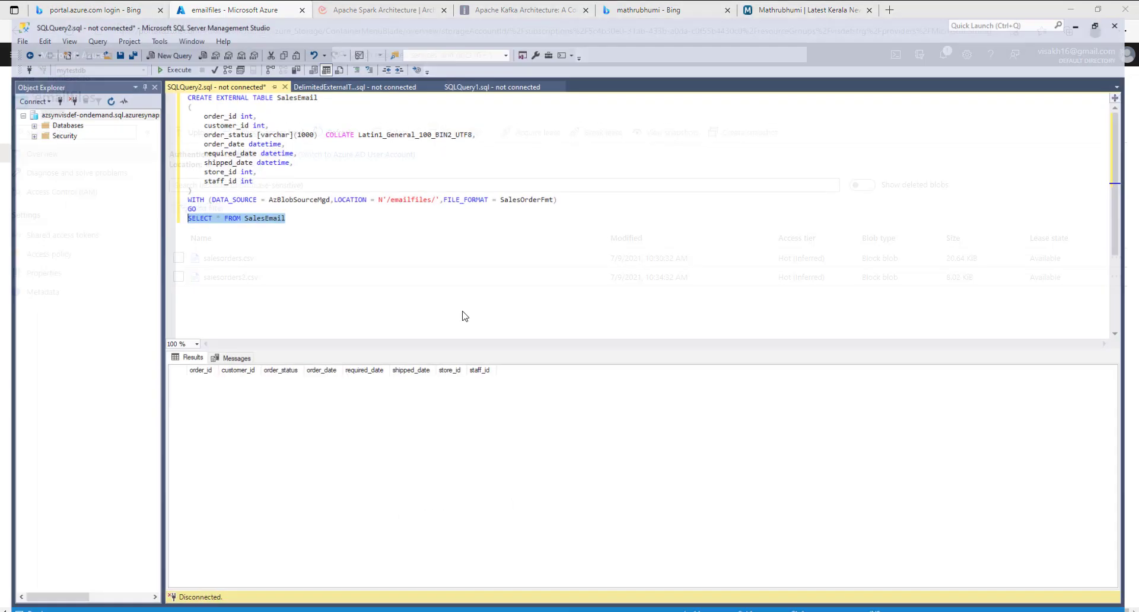
{"action": "left_click", "coordinate": [379, 213]}
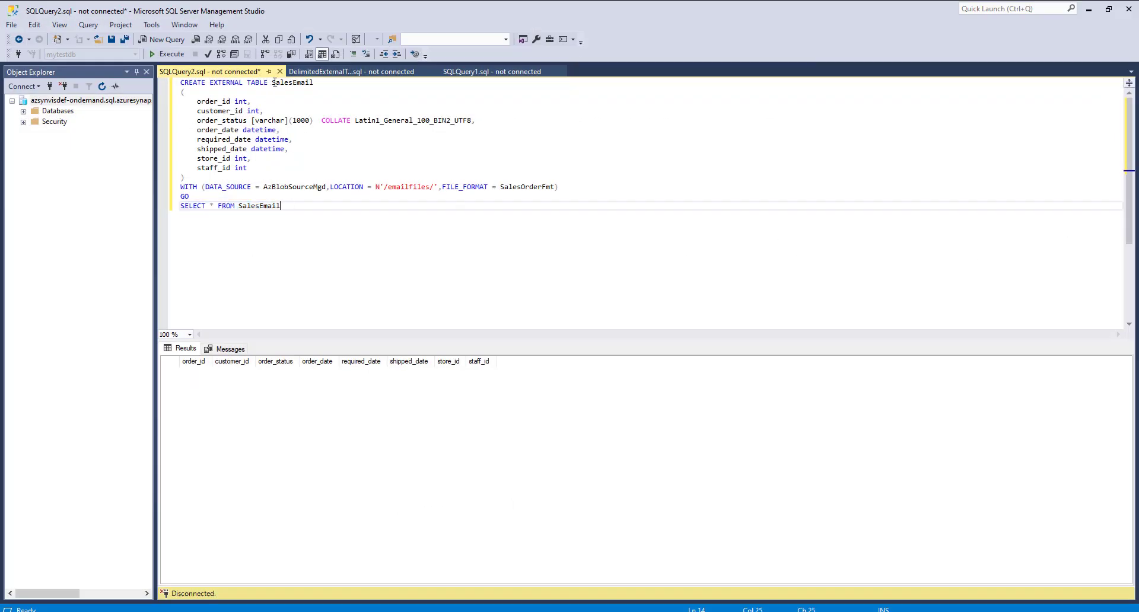
{"action": "left_click_drag", "start_coordinate": [272, 83], "coordinate": [329, 89]}
{"action": "left_click", "coordinate": [298, 129]}
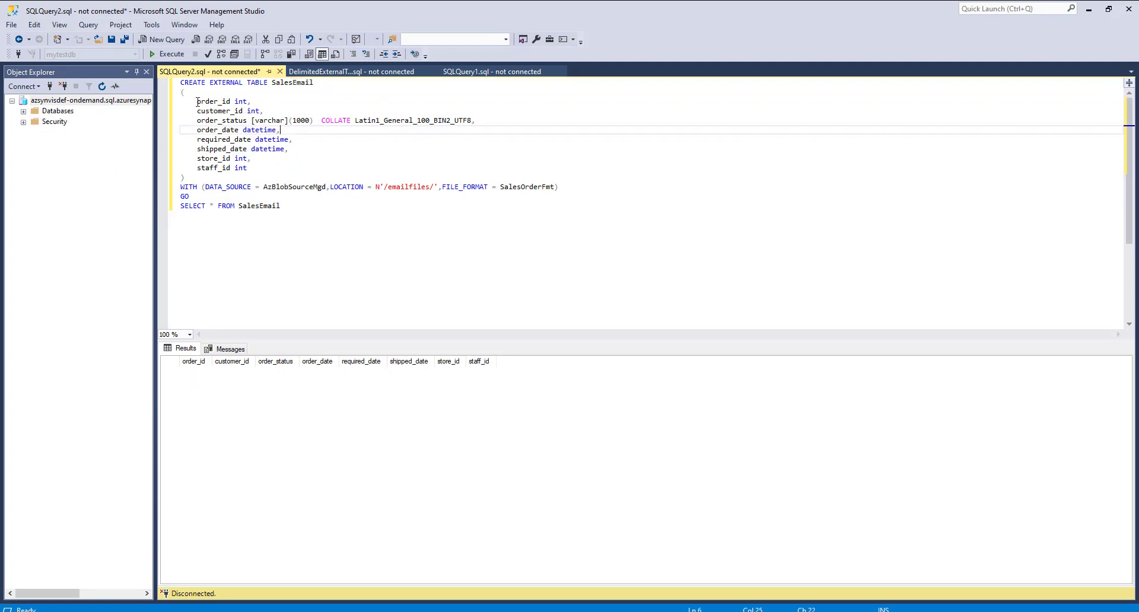
{"action": "left_click", "coordinate": [227, 101]}
{"action": "left_click", "coordinate": [237, 113]}
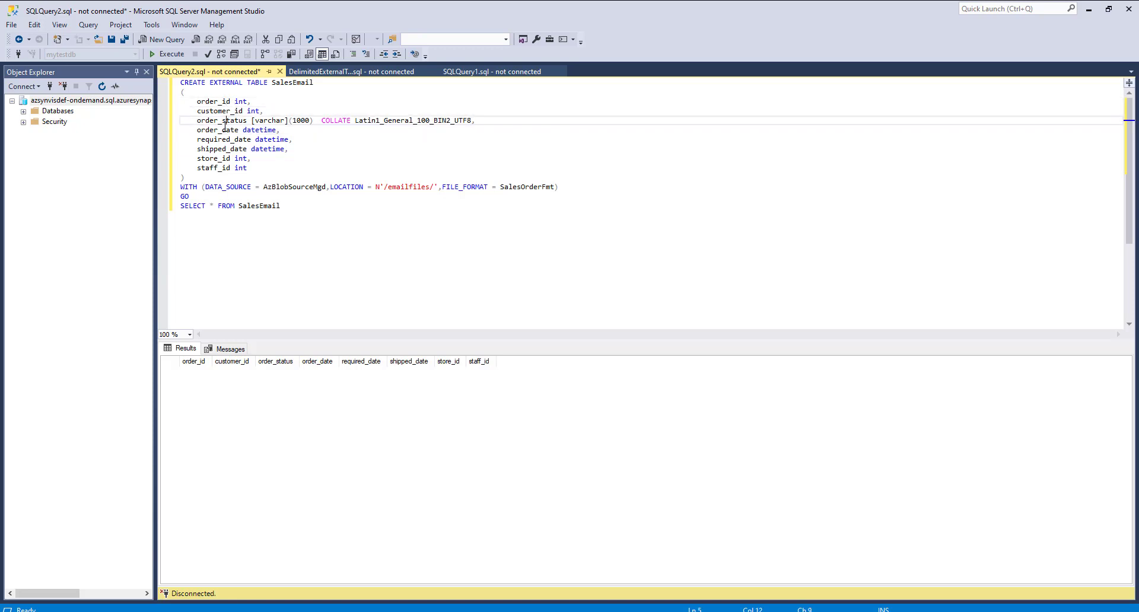
{"action": "left_click", "coordinate": [219, 138]}
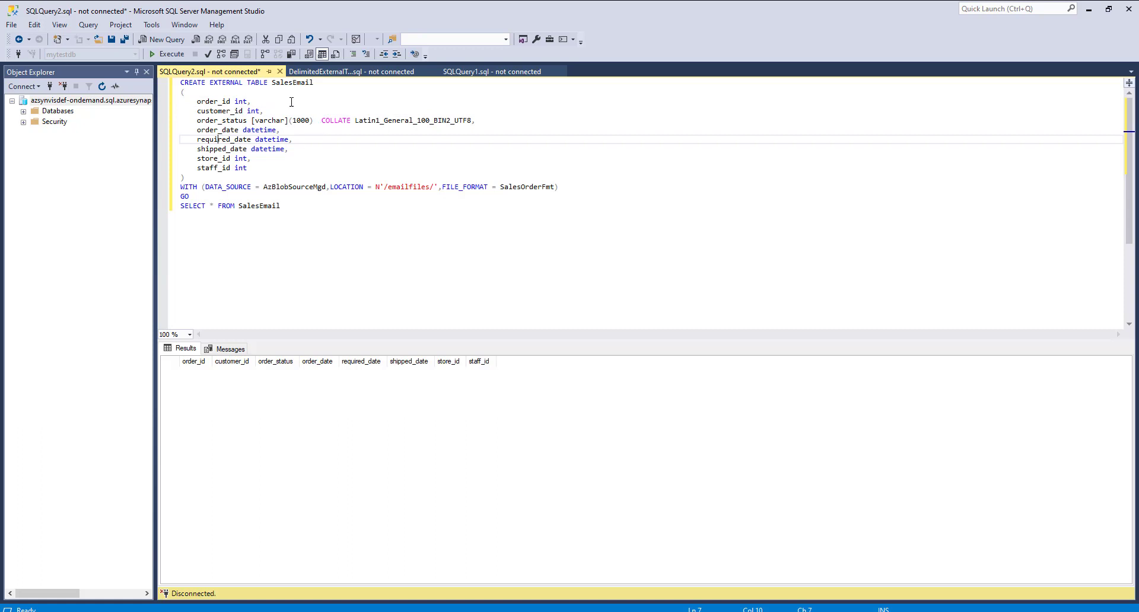
Match the 'emailfiles' LOCATION folder against the Azure container name, then select the SELECT query.
{"action": "left_click_drag", "start_coordinate": [388, 189], "coordinate": [433, 191]}
{"action": "key", "text": "alt+Tab"}
{"action": "double_click", "coordinate": [60, 95]}
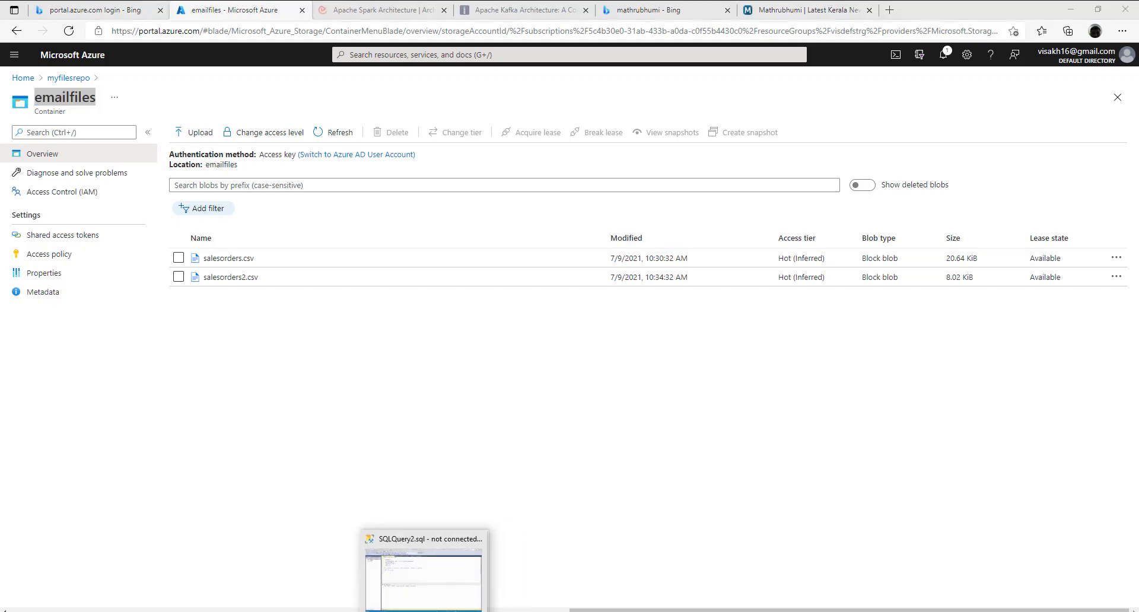
{"action": "left_click", "coordinate": [451, 611]}
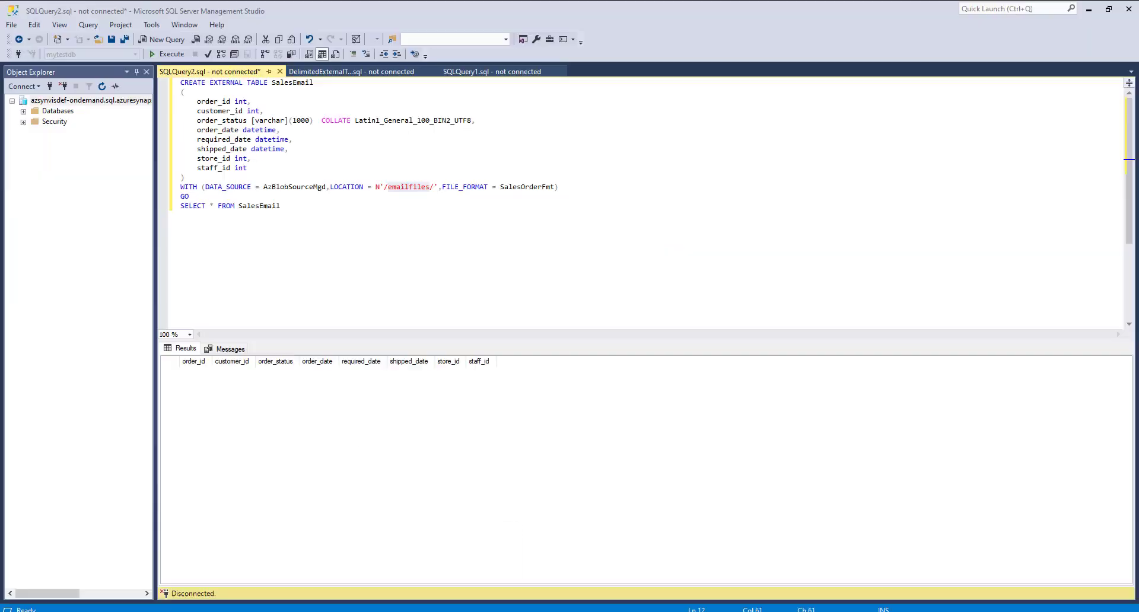
{"action": "left_click_drag", "start_coordinate": [295, 211], "coordinate": [176, 205]}
Execute SELECT * FROM SalesEmail, returning 637 rows from both CSV files.
{"action": "left_click", "coordinate": [315, 208]}
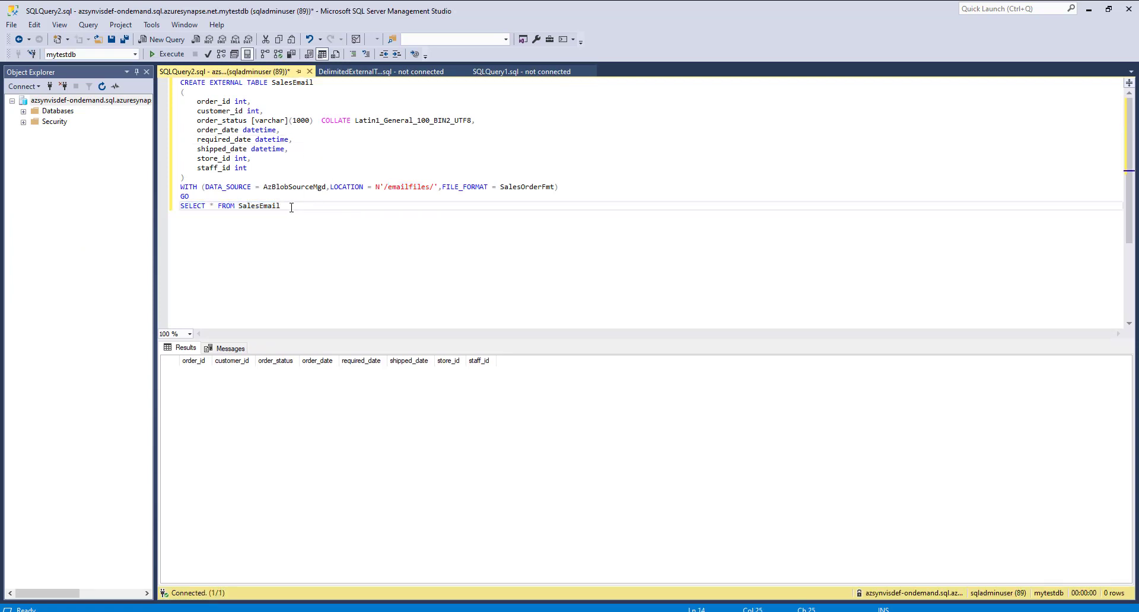
{"action": "left_click_drag", "start_coordinate": [293, 208], "coordinate": [166, 207]}
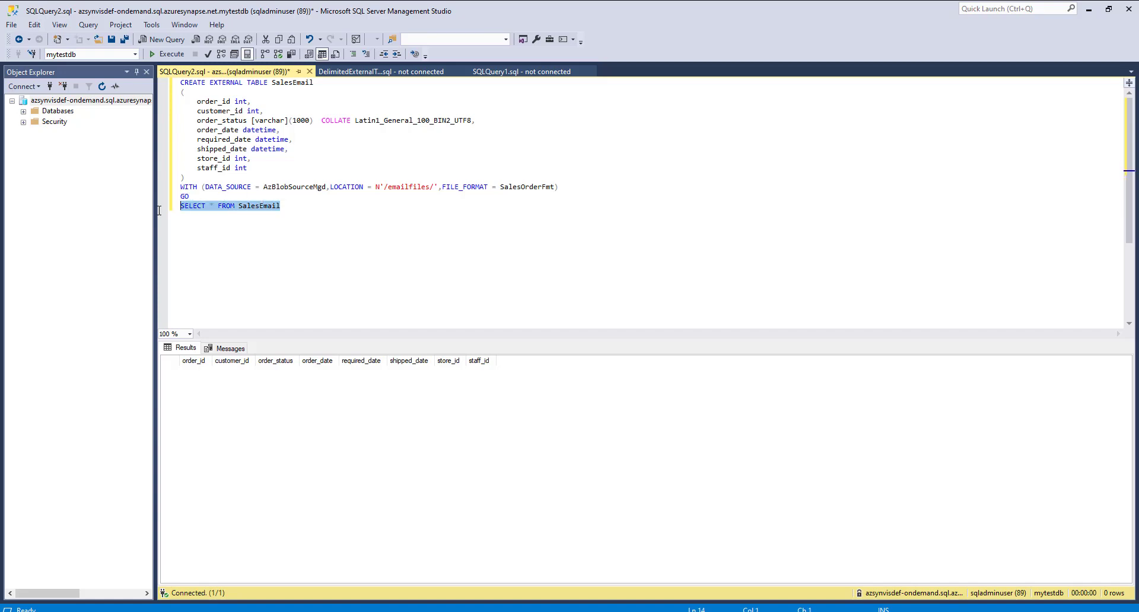
{"action": "left_click", "coordinate": [170, 57]}
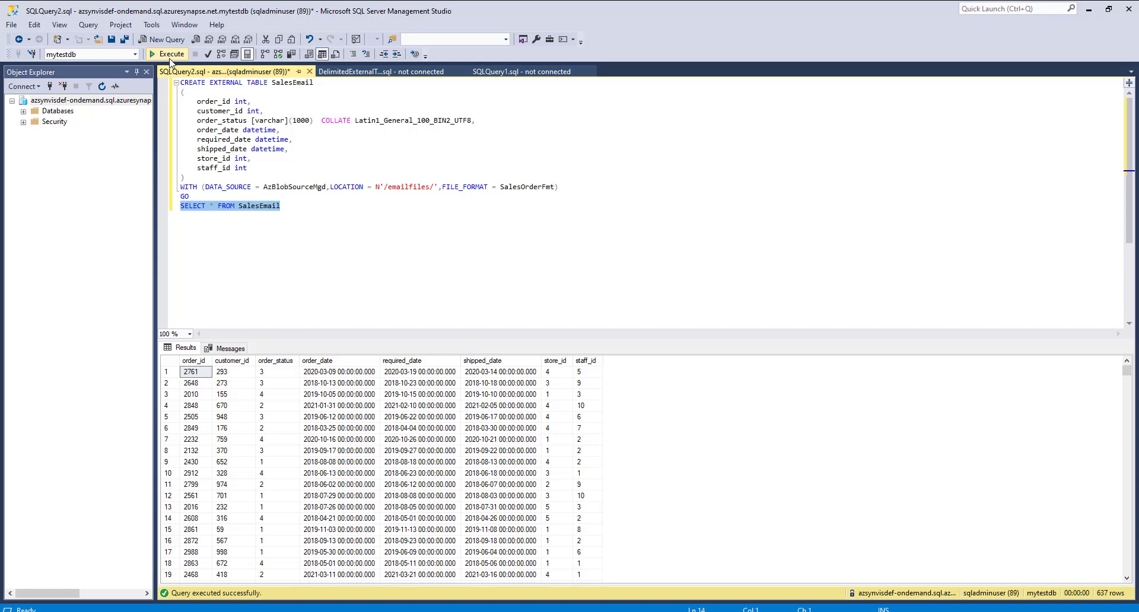
Dismiss the window menu and deselect the query text.
{"action": "key", "text": "alt+space"}
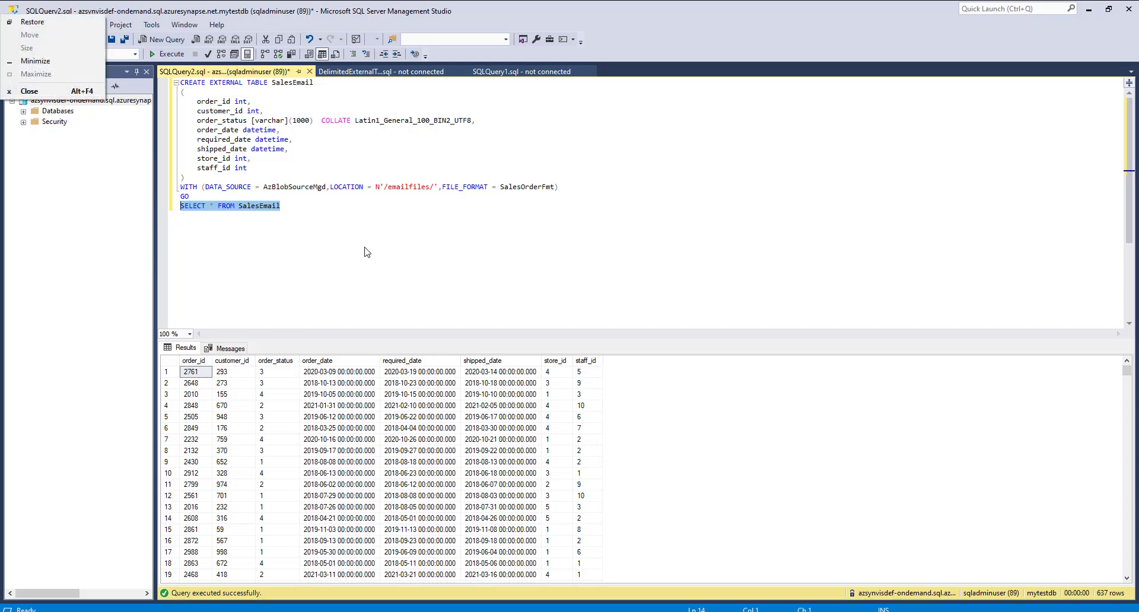
{"action": "key", "text": "Escape"}
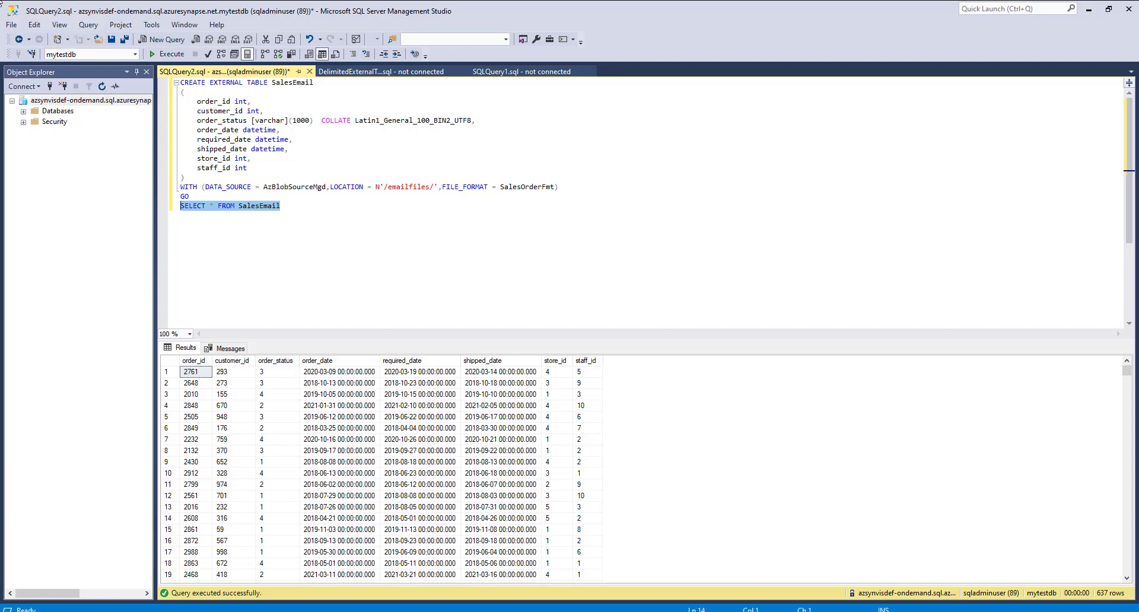
{"action": "key", "text": "alt+space"}
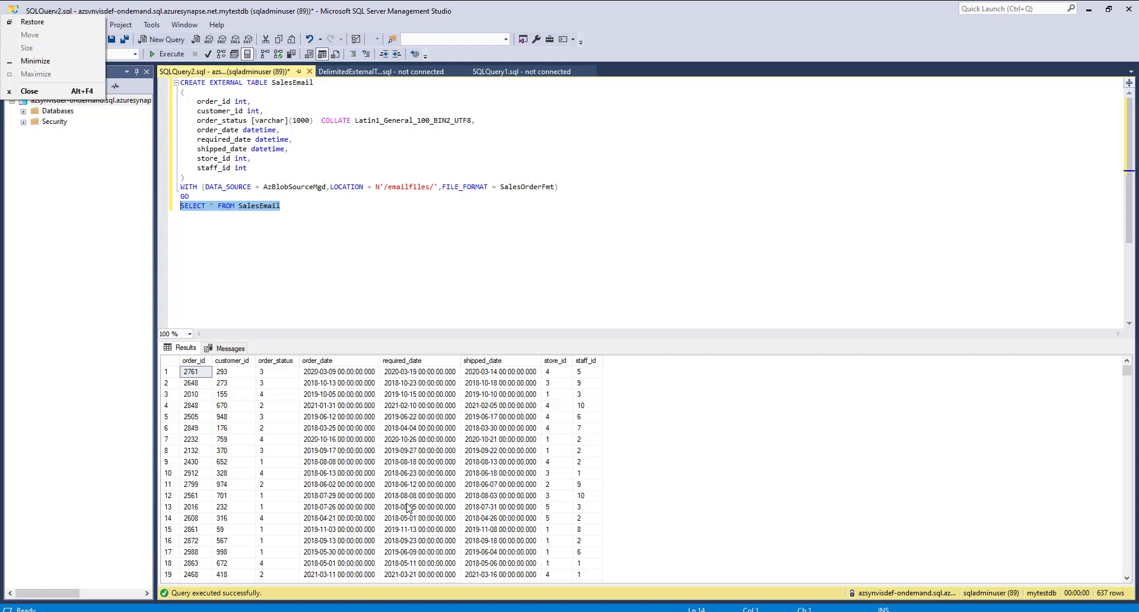
{"action": "left_click", "coordinate": [291, 209]}
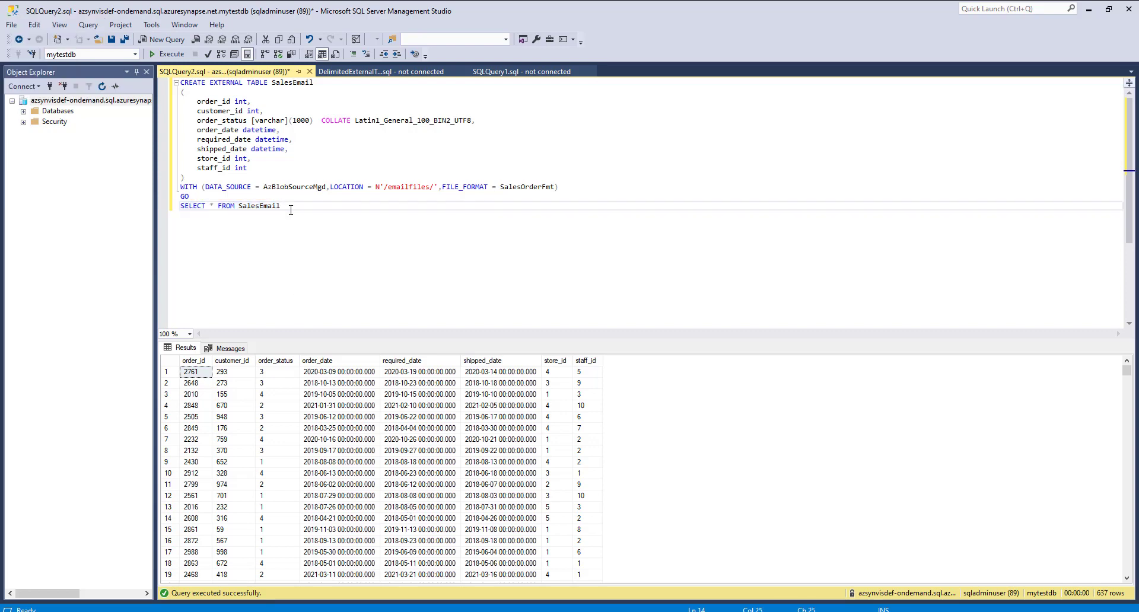